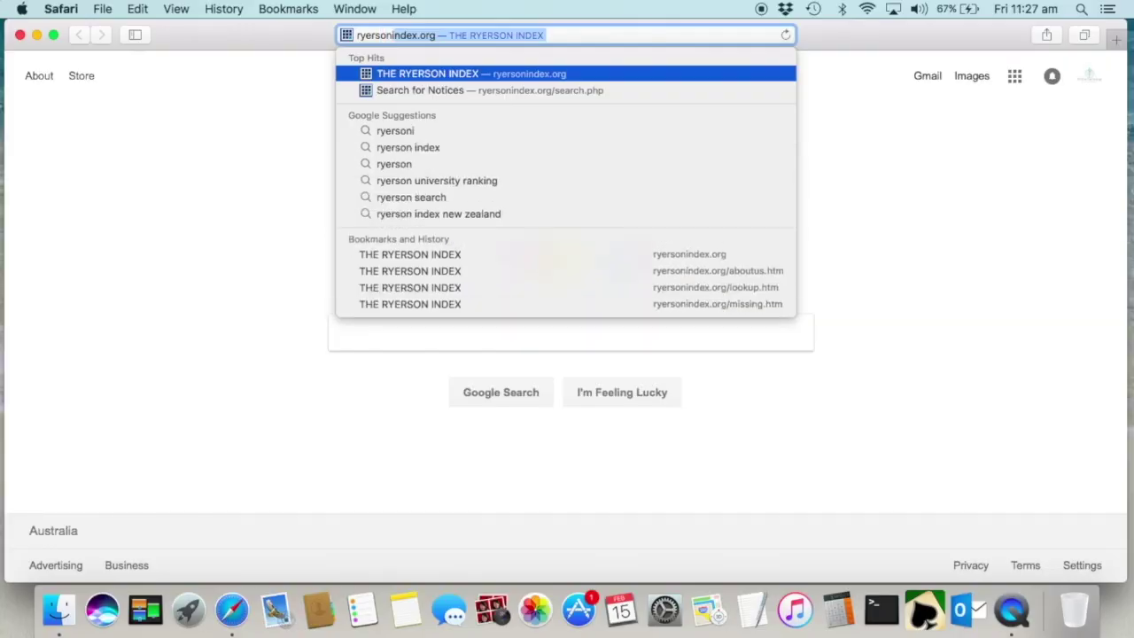
Go to ryersonindex.org and open the Search for Notices form.
text(ndex.org)
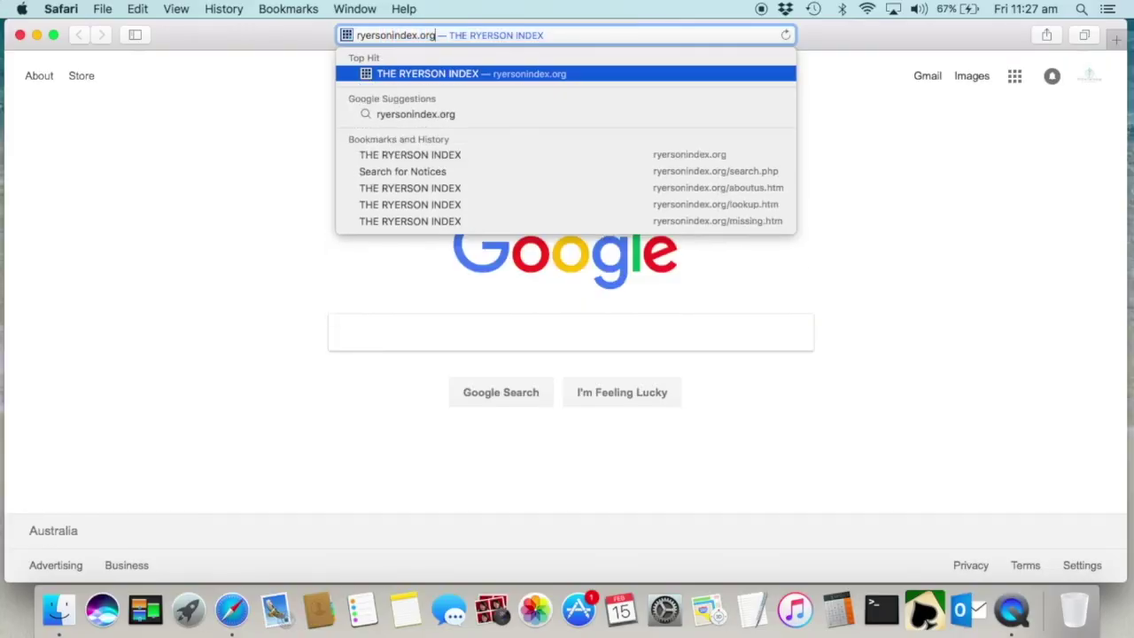
key(Return)
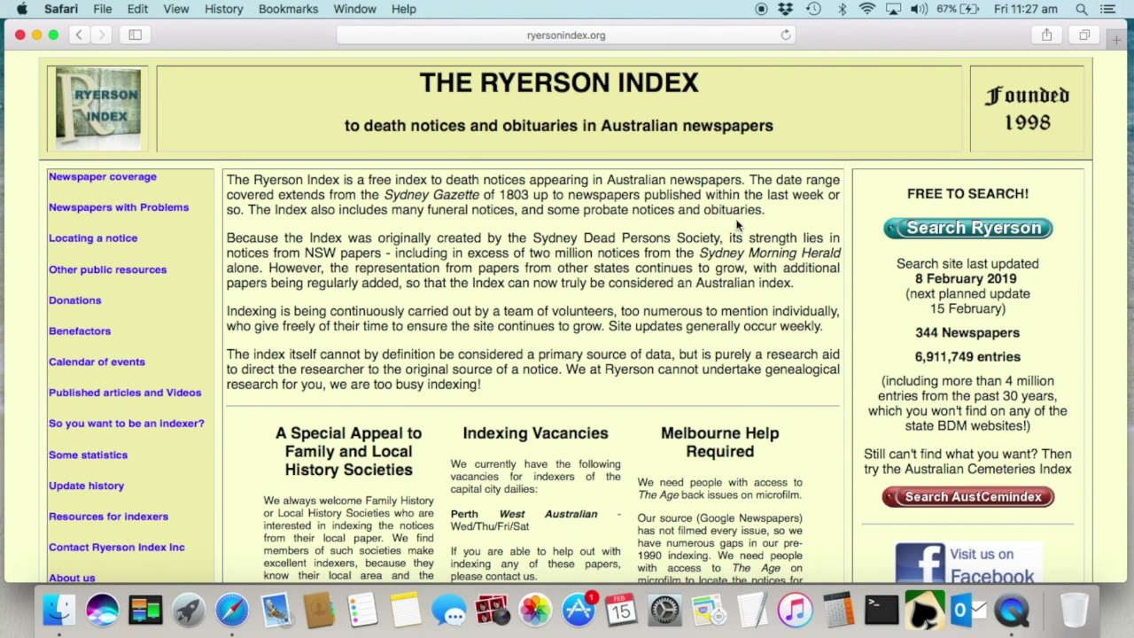
click(928, 230)
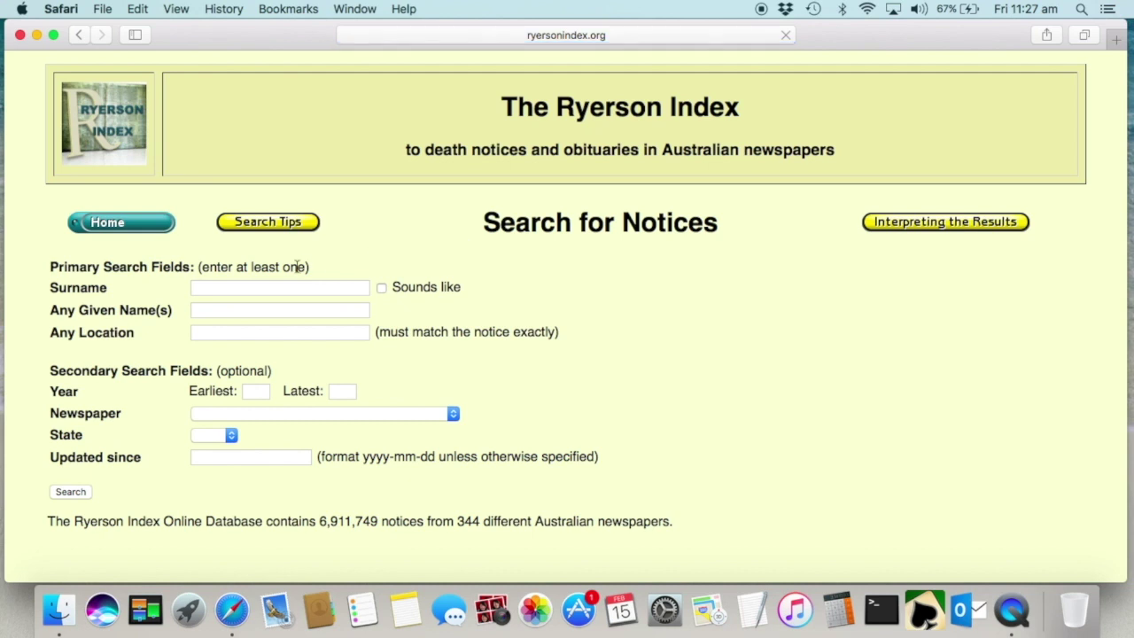
click(286, 286)
text(Scaysb)
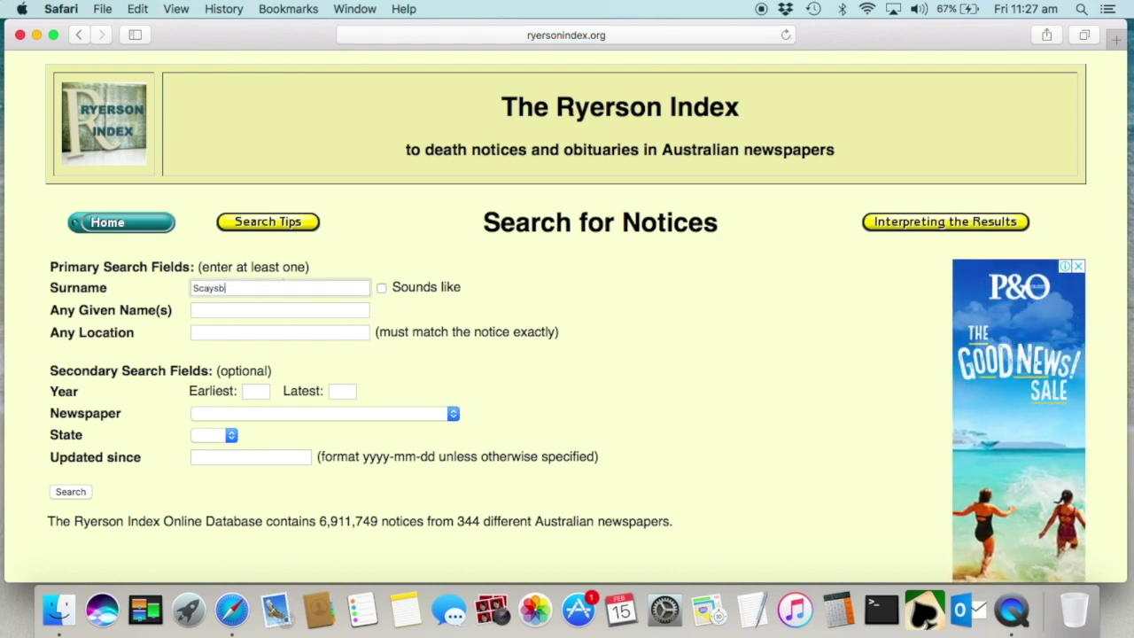
text(rook)
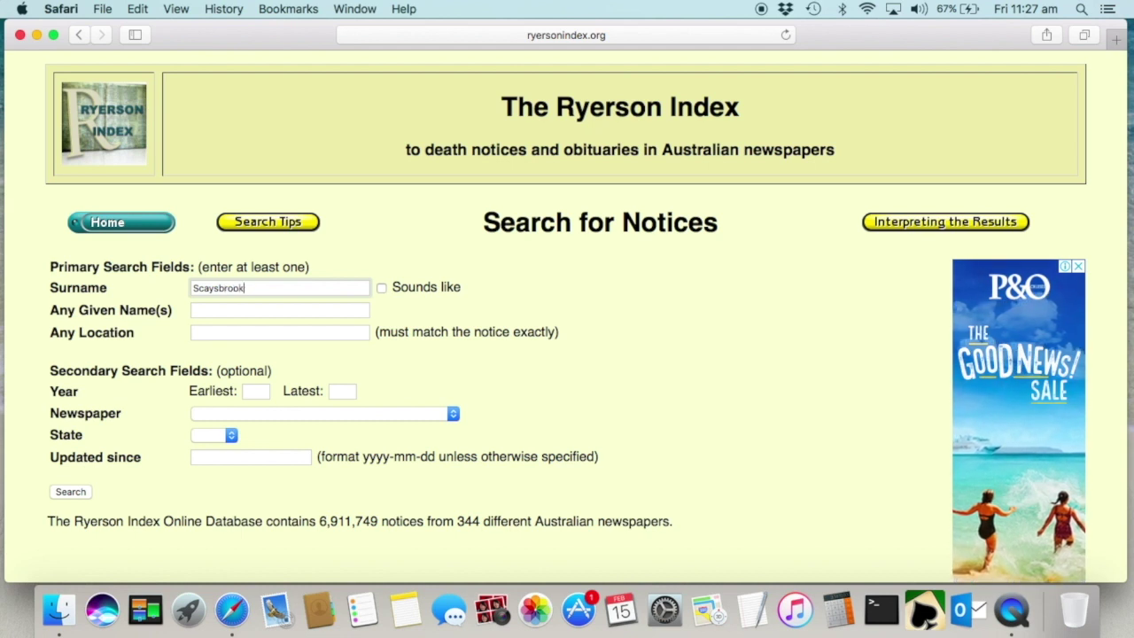
key(Tab)
text(Albert)
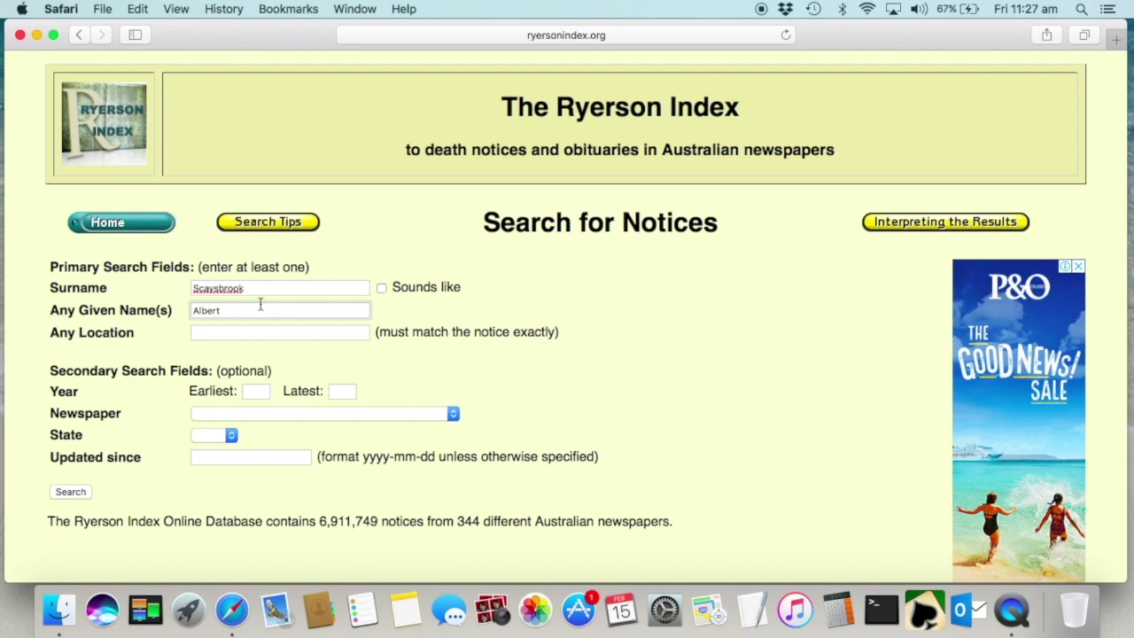
Run the Albert Scaysbrook search and highlight the 1932 Green Point probate notice row.
click(79, 492)
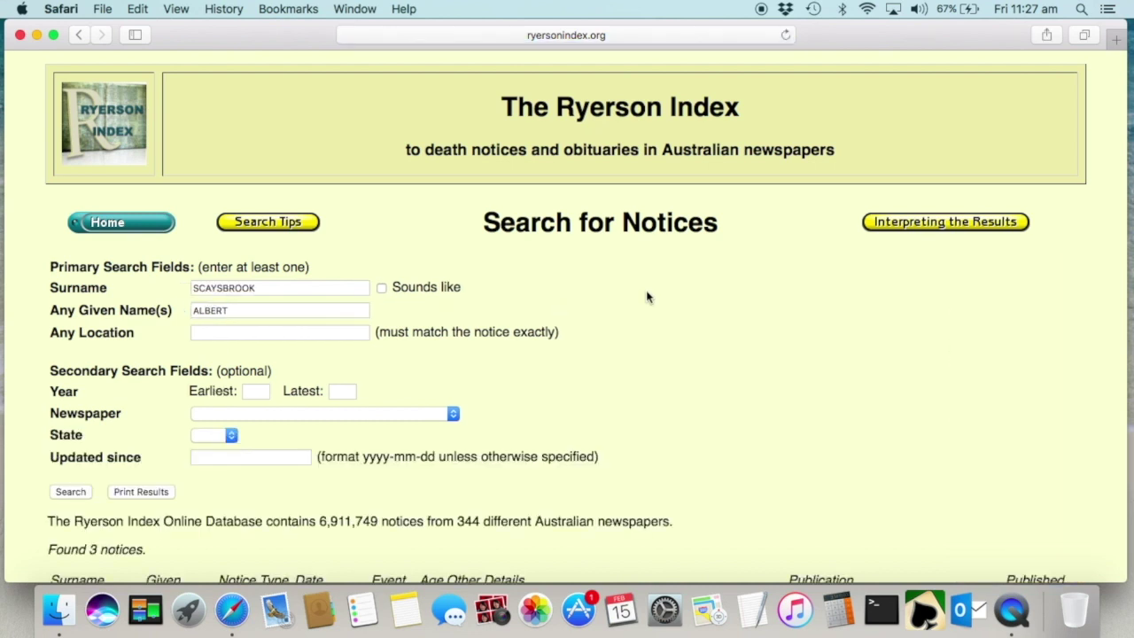
scroll(646, 297, down, 3)
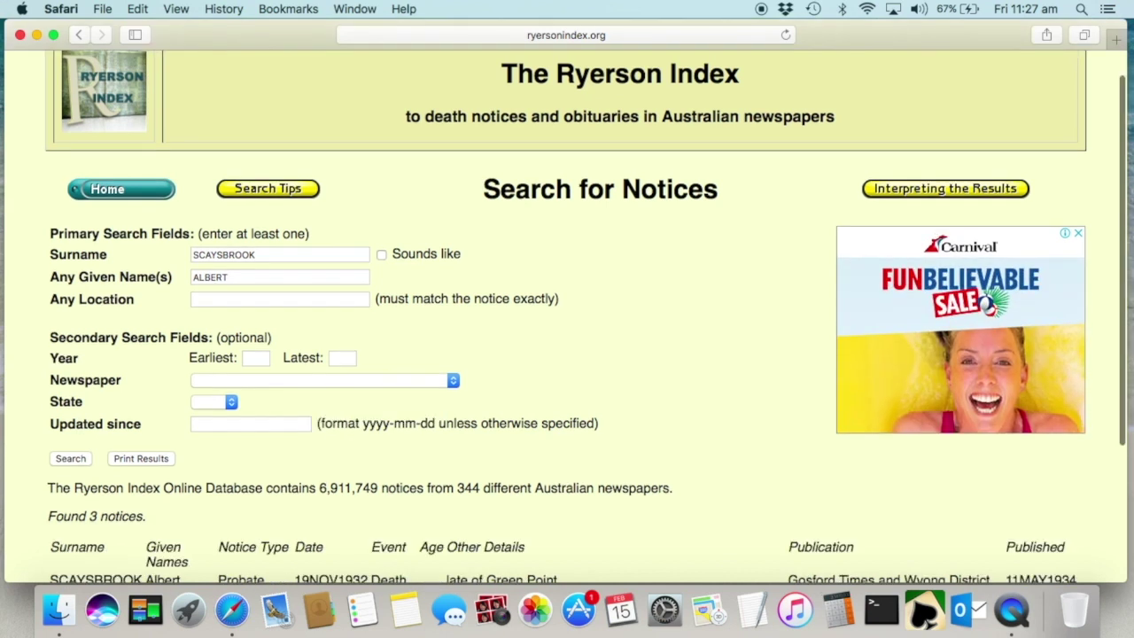
scroll(584, 310, down, 2)
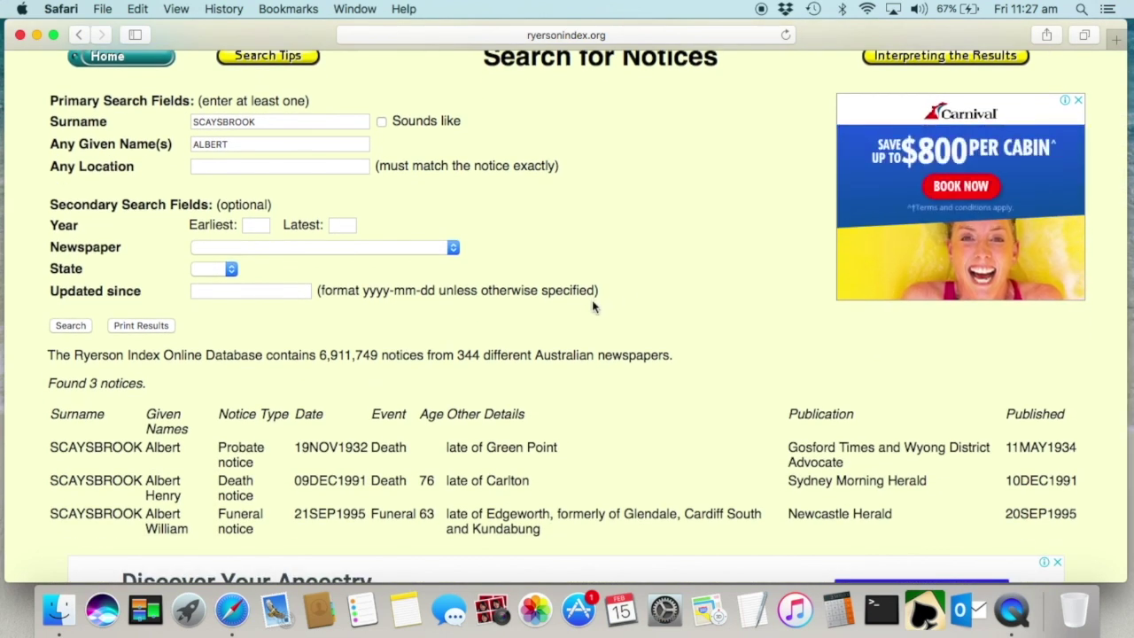
click(50, 447)
drag(49, 447, 1079, 448)
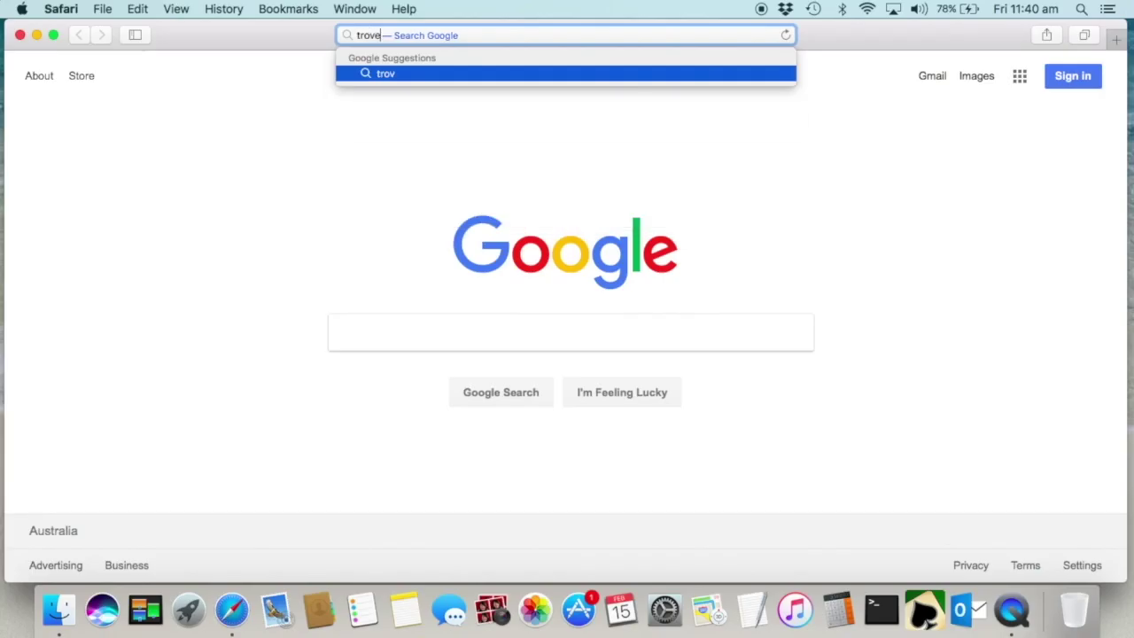
Load trove.nla.gov.au and go to the Digitised newspapers section.
text(e.nla)
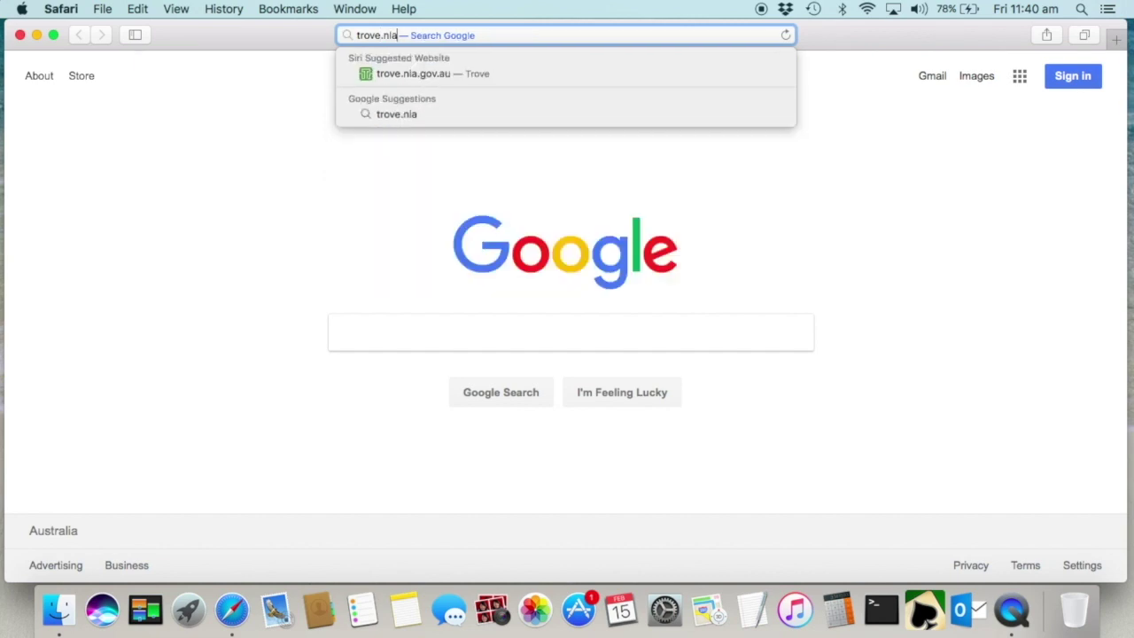
text(.gov.au)
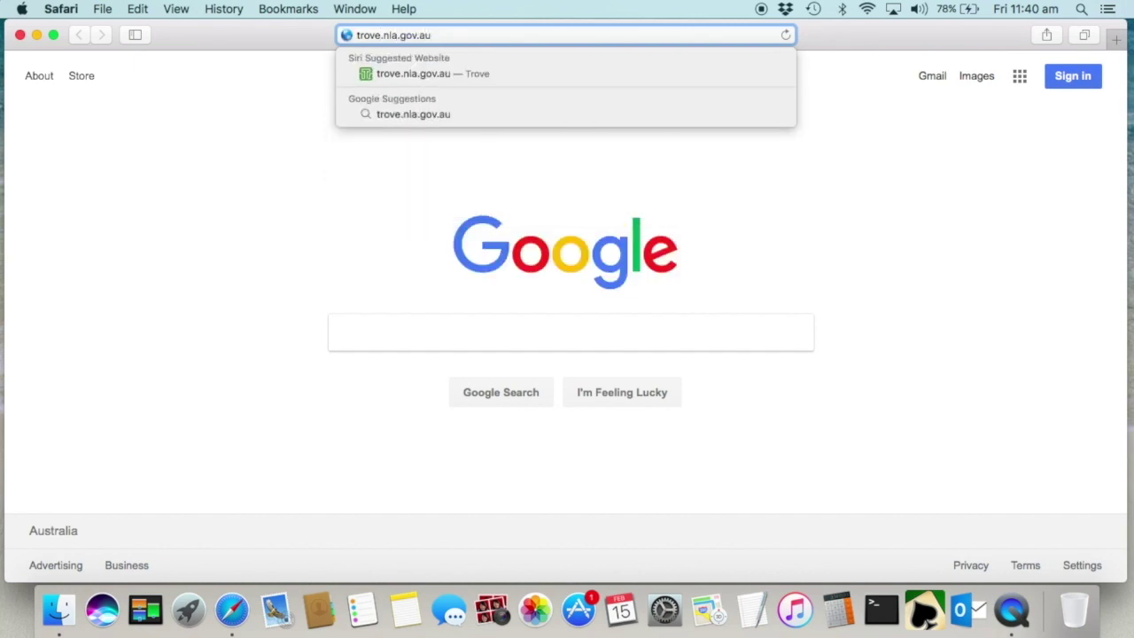
key(Return)
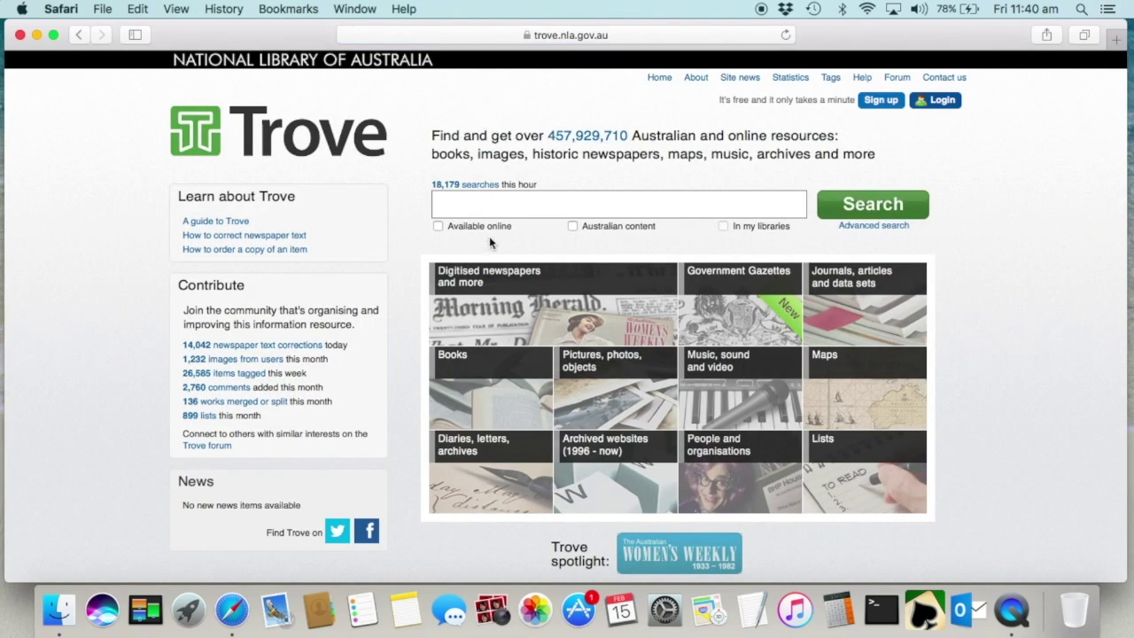
click(477, 275)
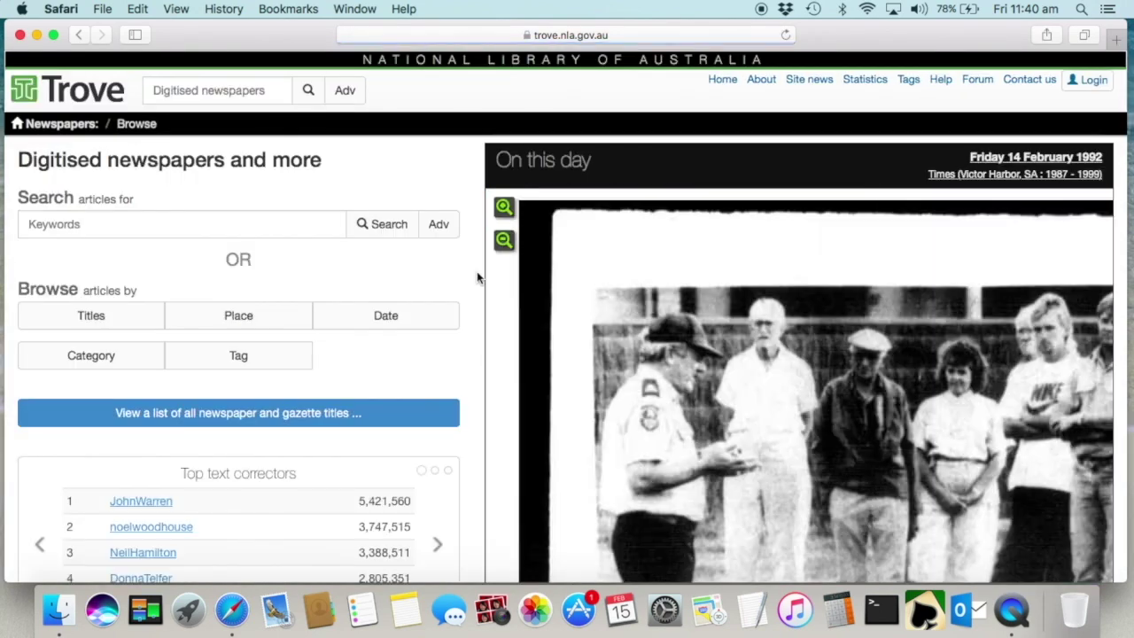
click(297, 224)
text(Albert Scaysbrook)
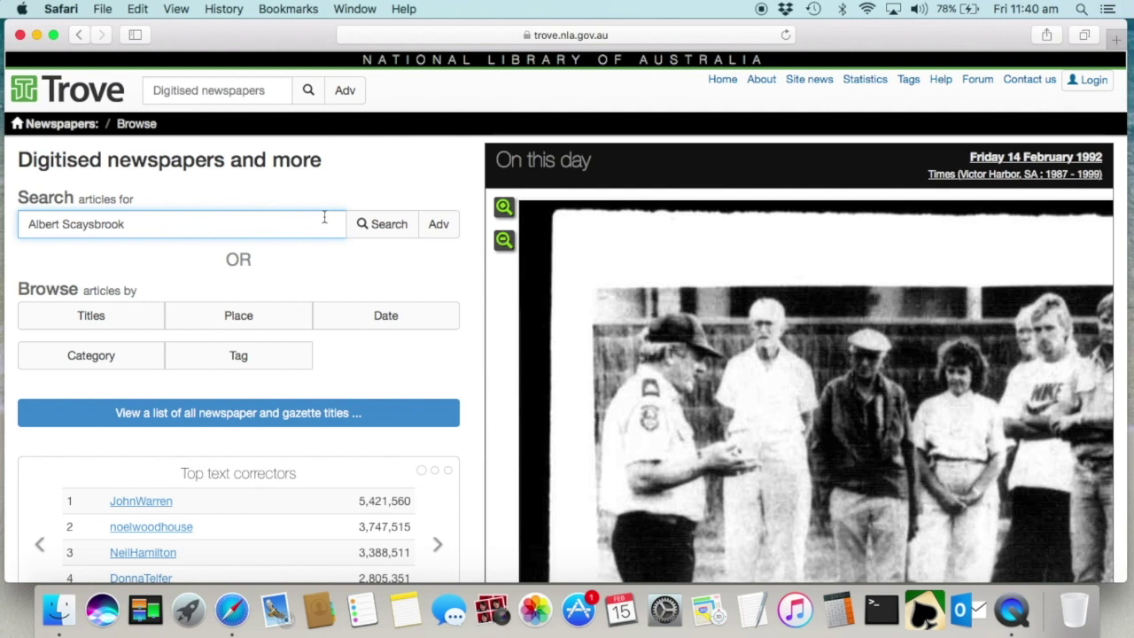
click(372, 226)
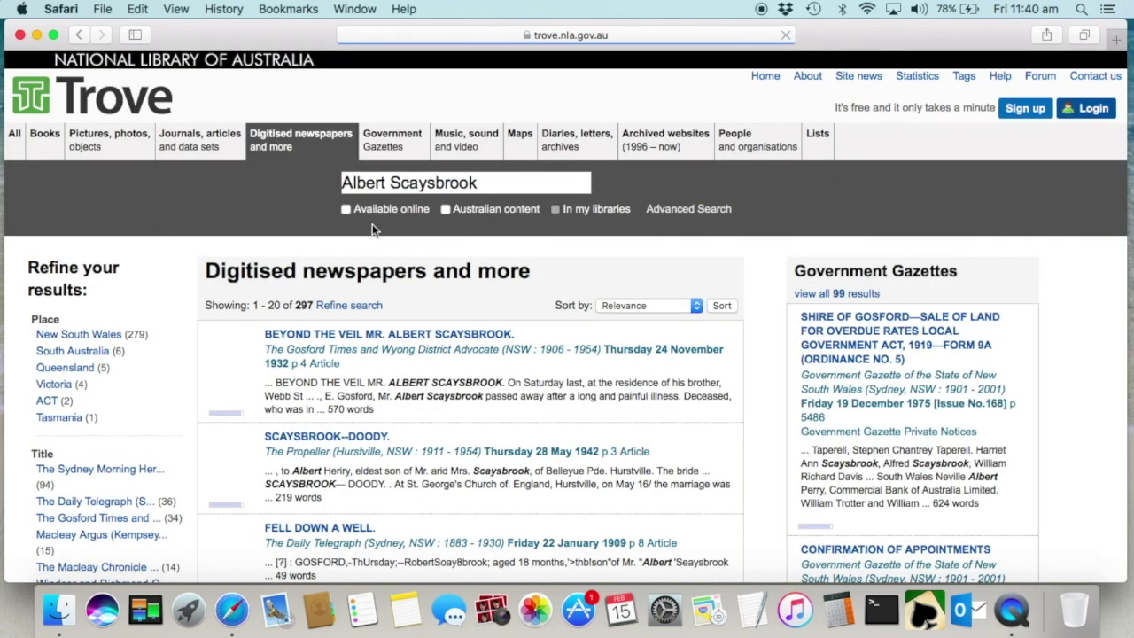
Filter the newspaper results to the 1930-1939 decade, then to the year 1934.
scroll(372, 230, down, 10)
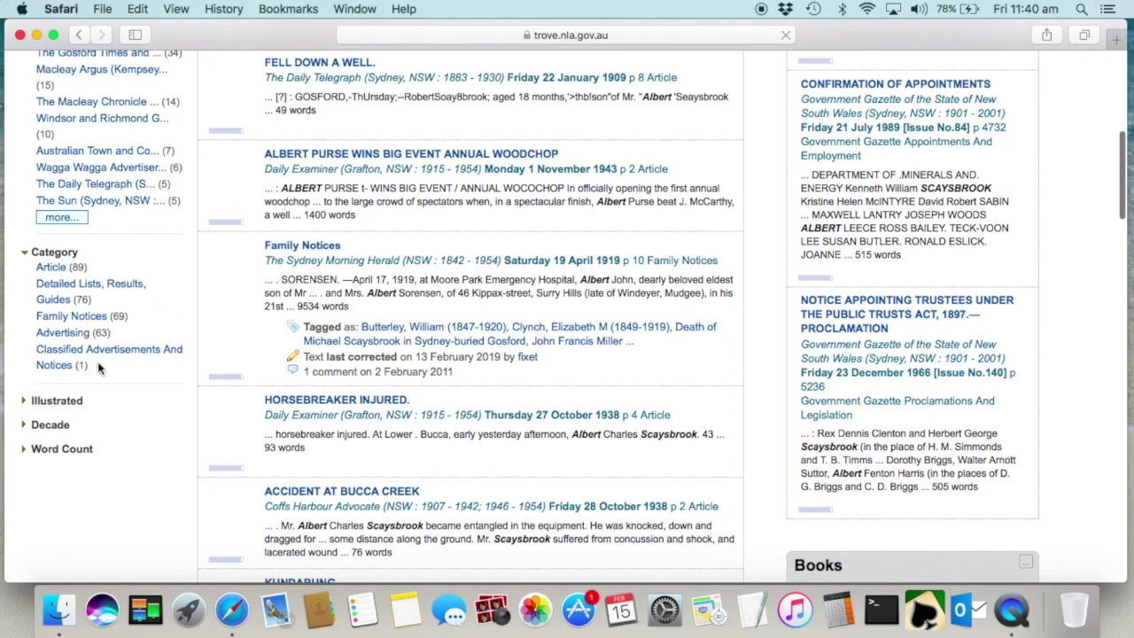
click(64, 427)
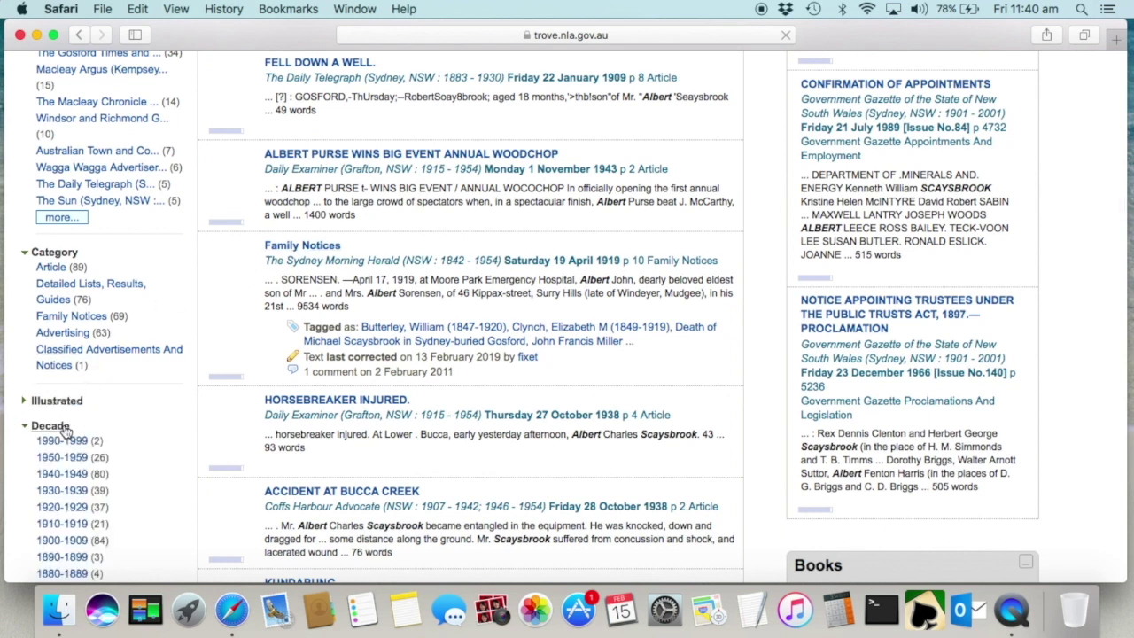
click(99, 493)
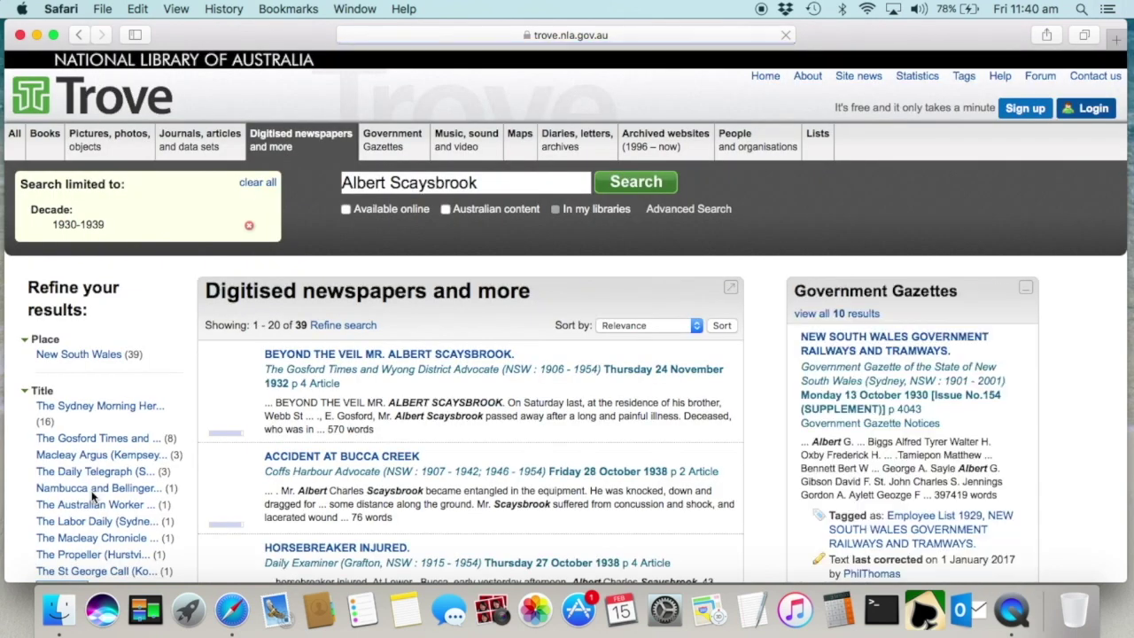
scroll(93, 498, down, 10)
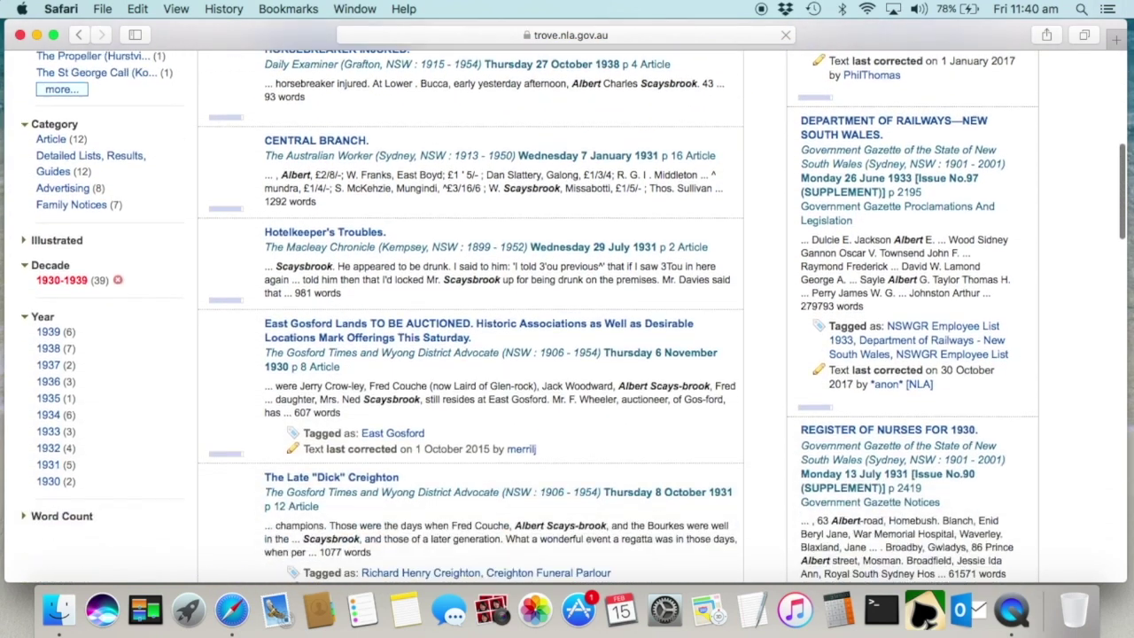
click(53, 416)
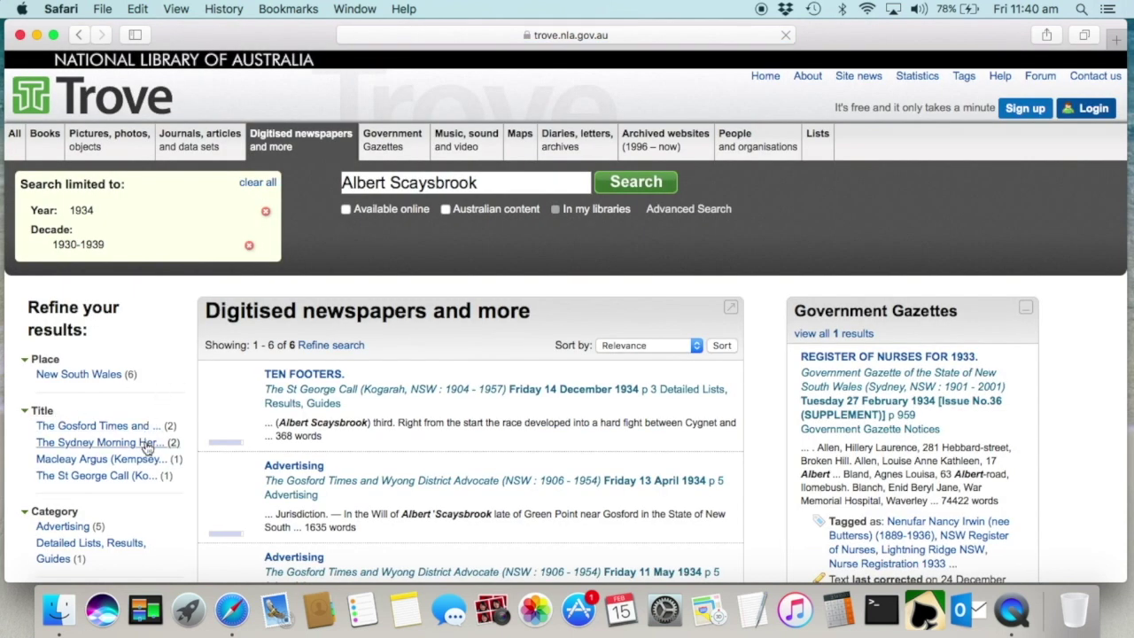
Open the Friday 11 May 1934 Gosford Times Advertising article.
scroll(310, 477, down, 2)
scroll(567, 301, down, 5)
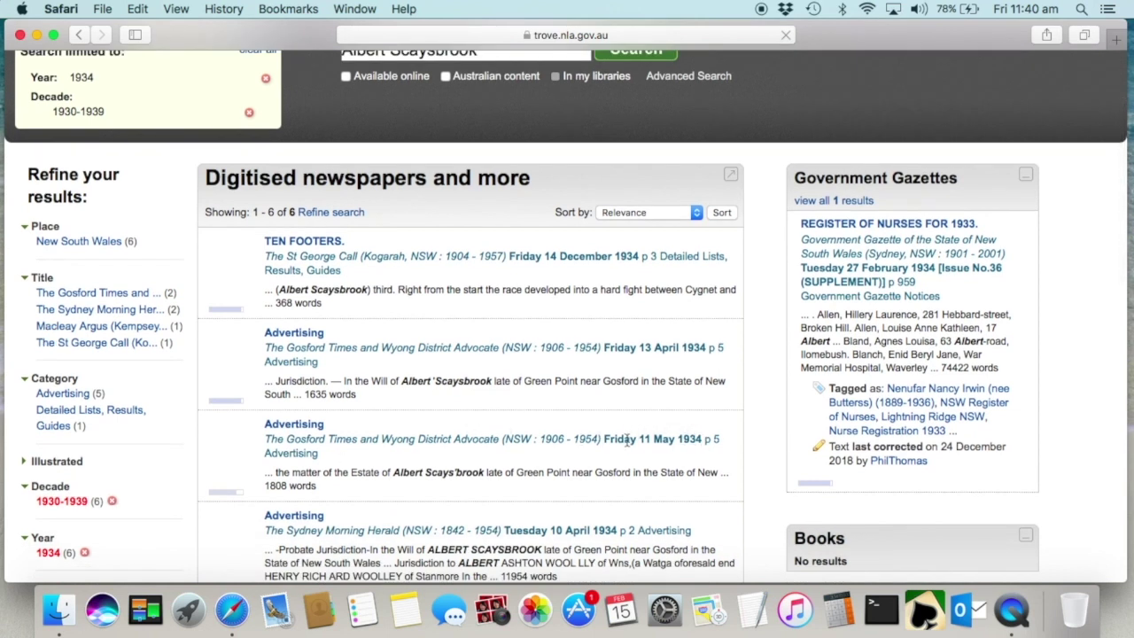
click(294, 424)
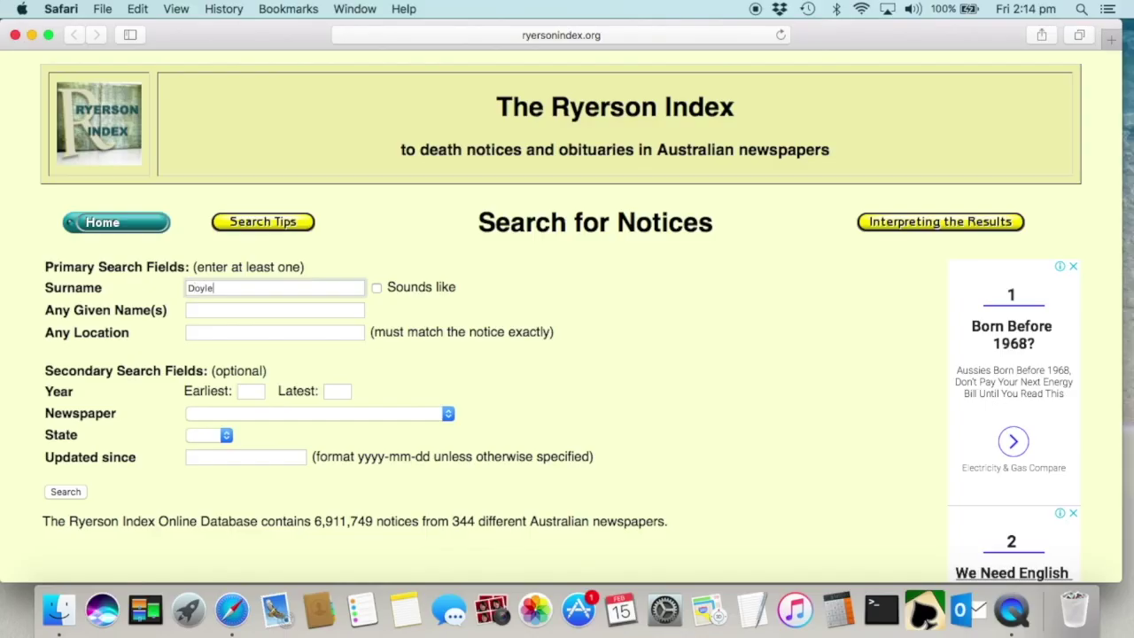
click(188, 310)
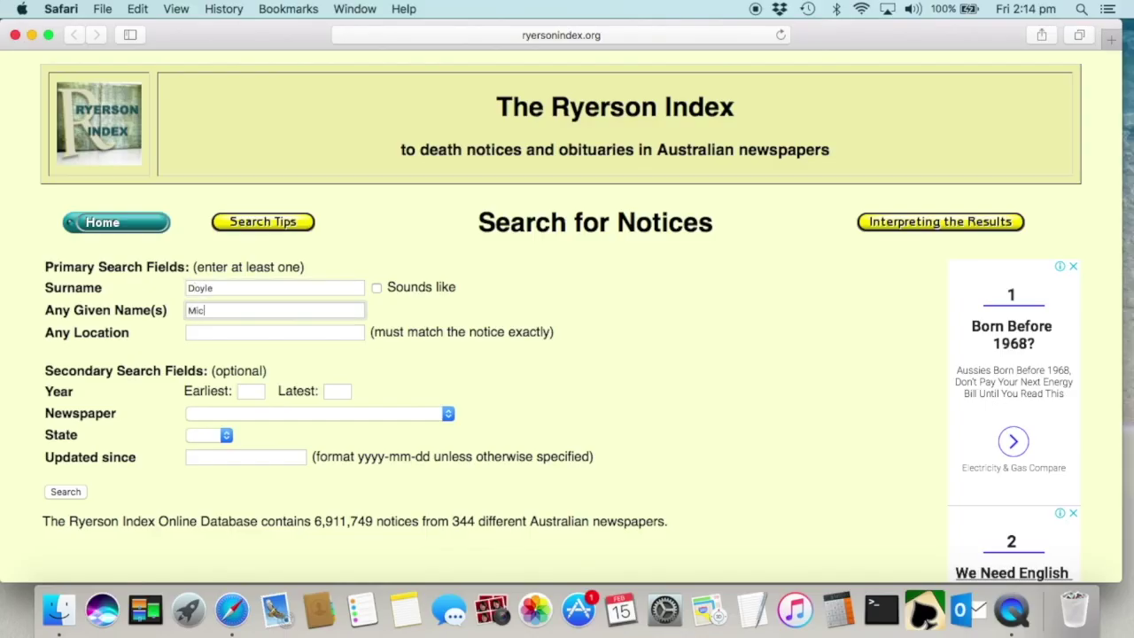
click(259, 393)
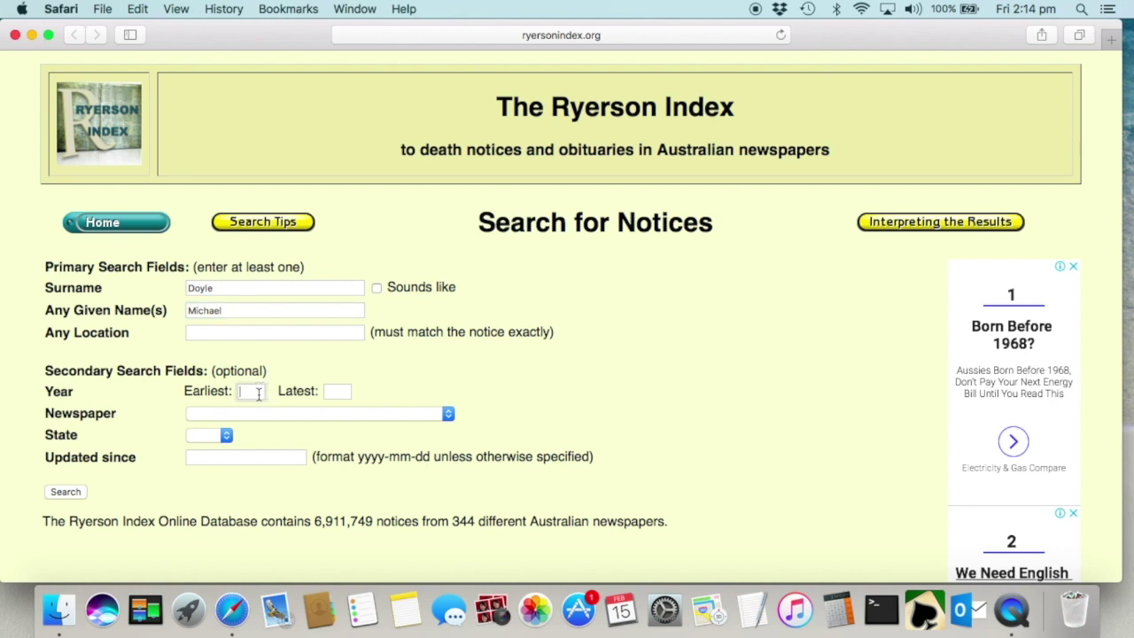
text(1921)
key(Tab)
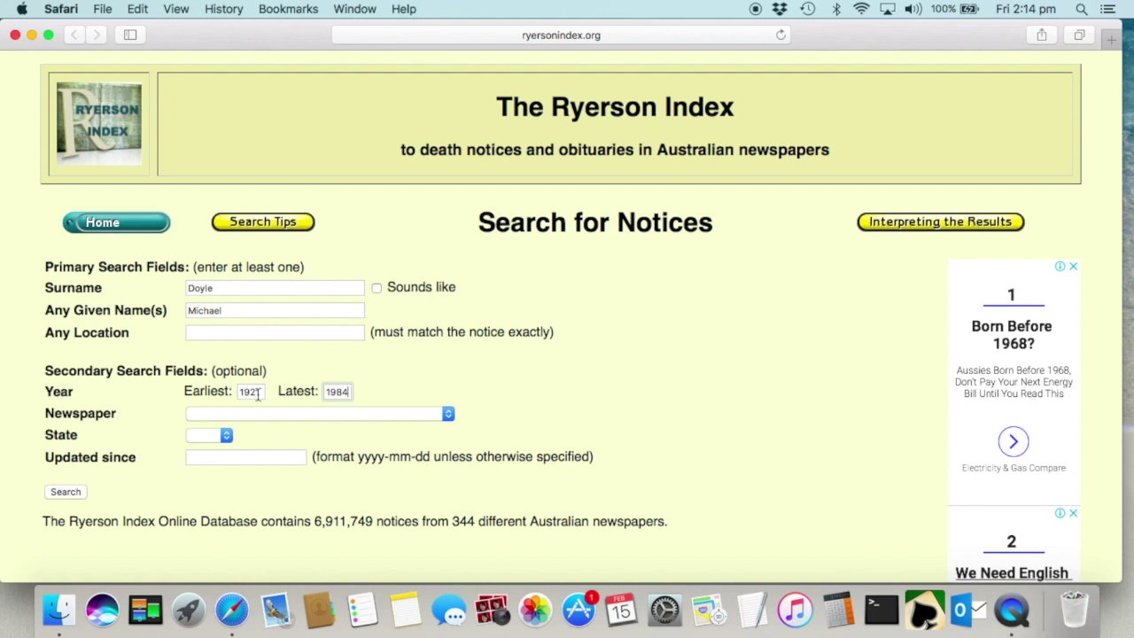
click(56, 493)
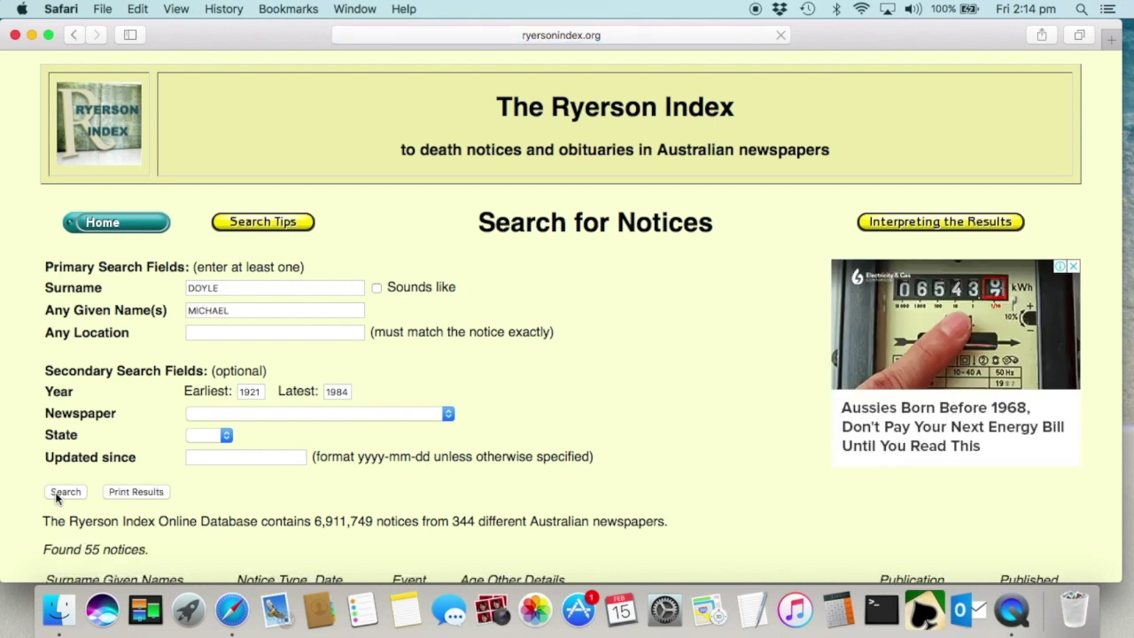
scroll(55, 491, down, 4)
Rerun the Michael Doyle search limited to Glebe and highlight the 1955 death notice row.
scroll(567, 316, down, 10)
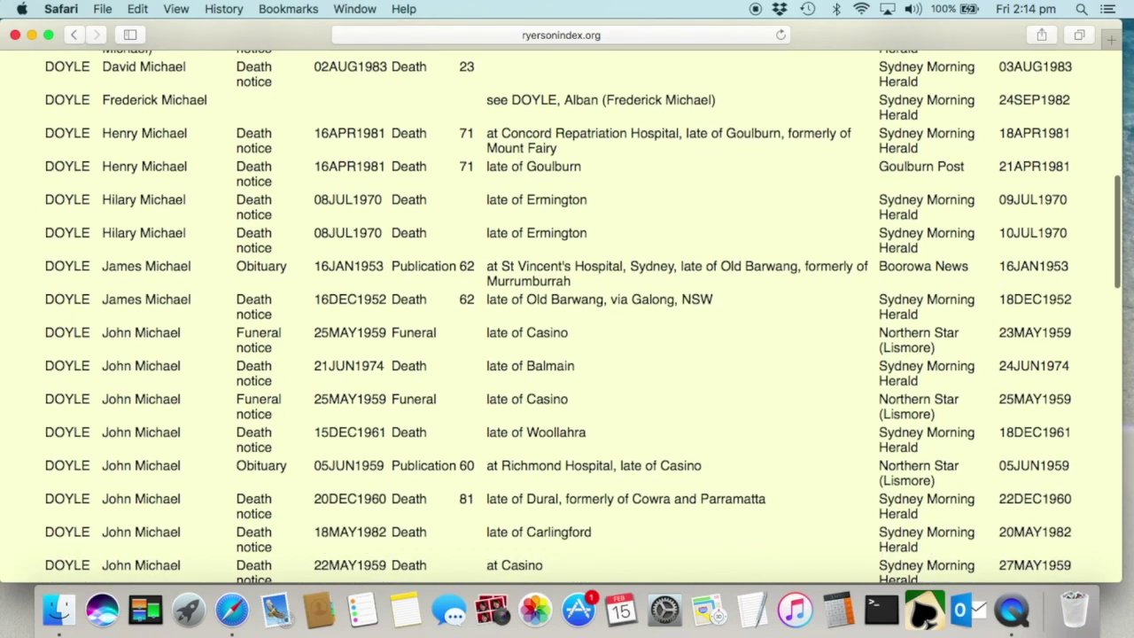
scroll(567, 316, down, 3)
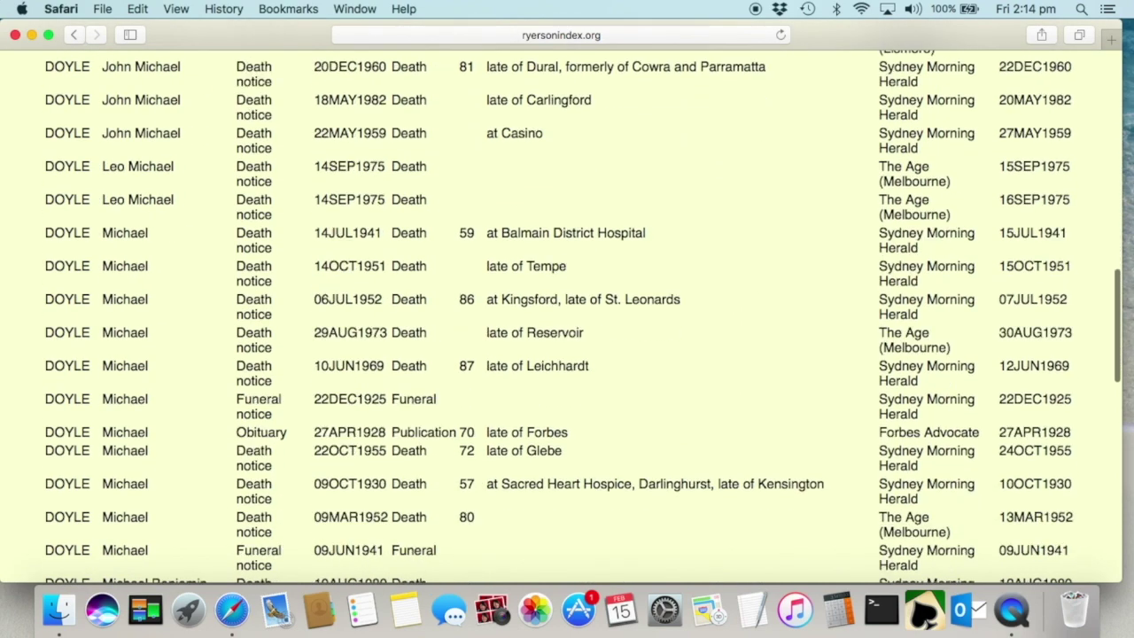
scroll(567, 316, down, 4)
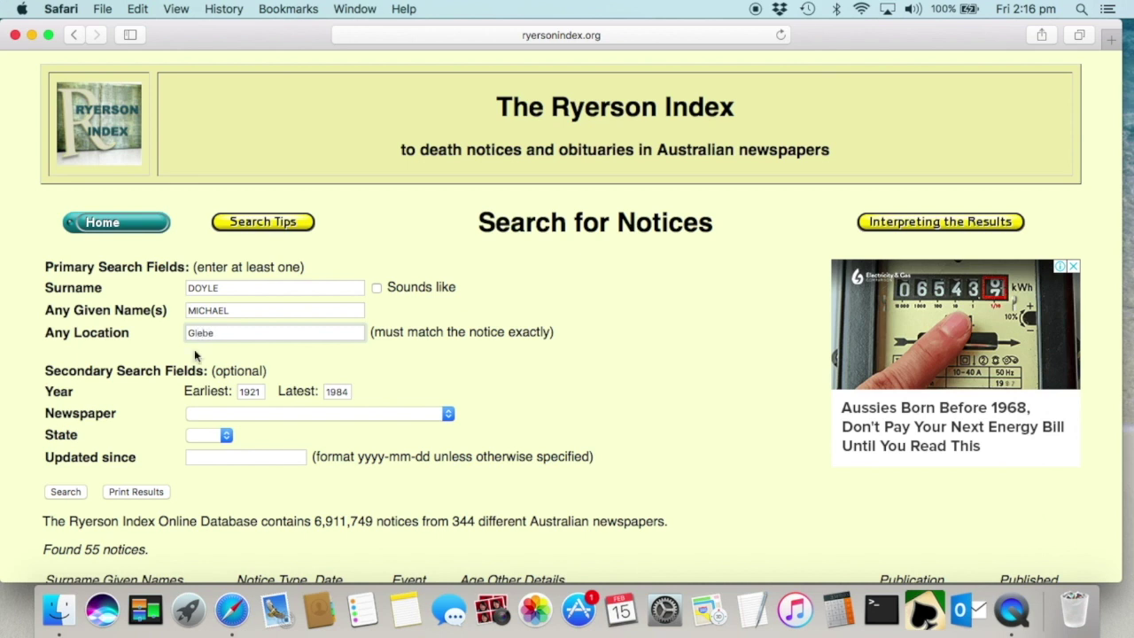
click(73, 493)
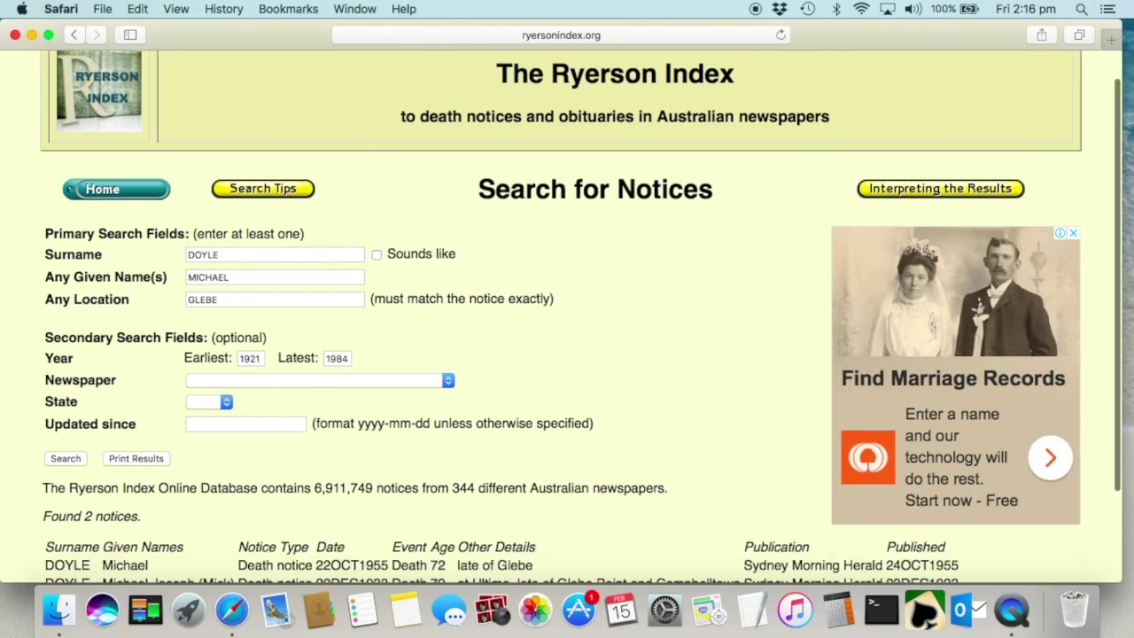
scroll(567, 316, down, 3)
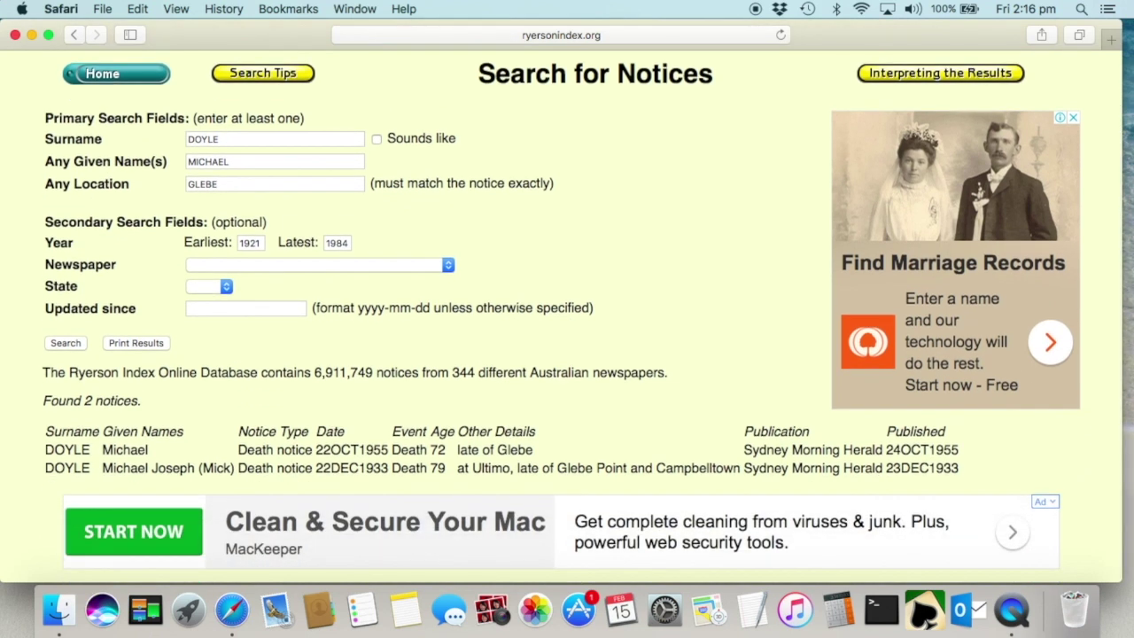
drag(56, 449, 960, 449)
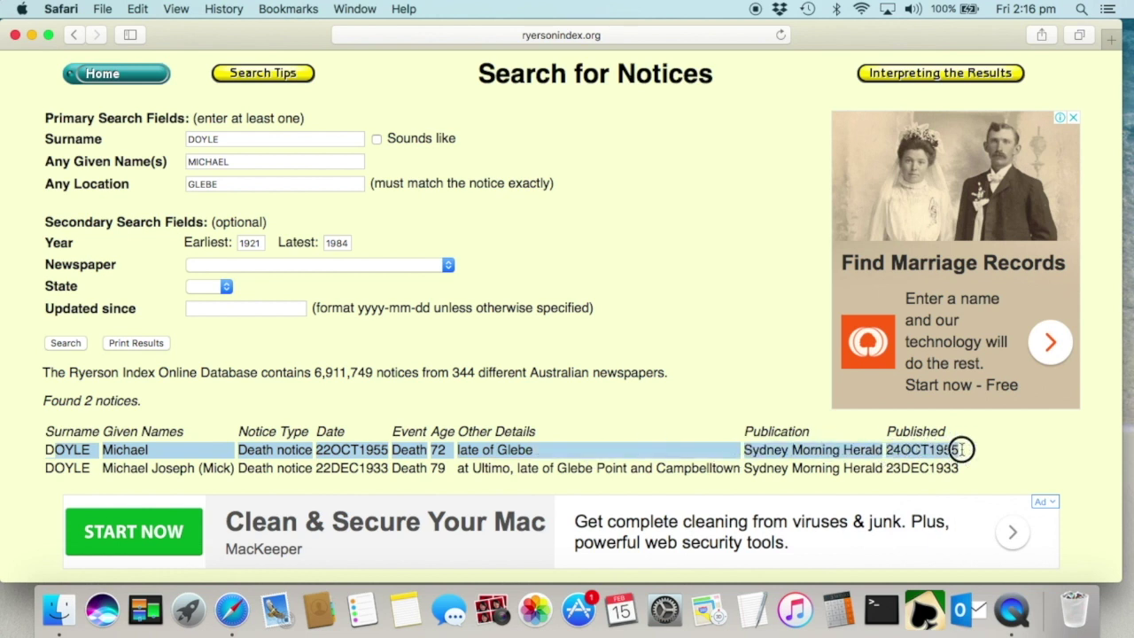